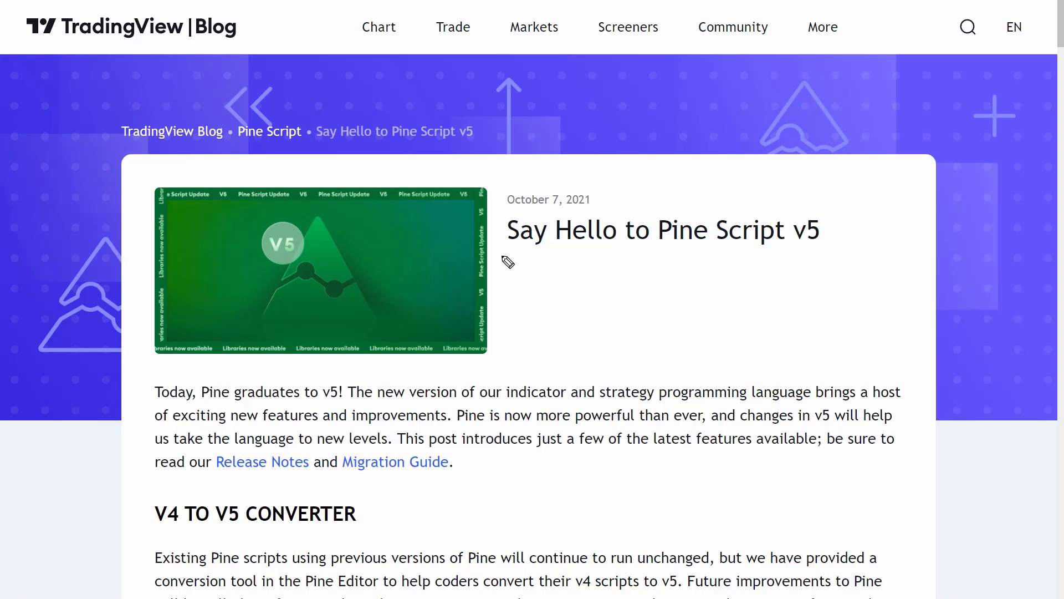
- Annotate the 'Say Hello to Pine Script v5' title and the sentence about Pine being more powerful
drag(500, 256, 877, 258)
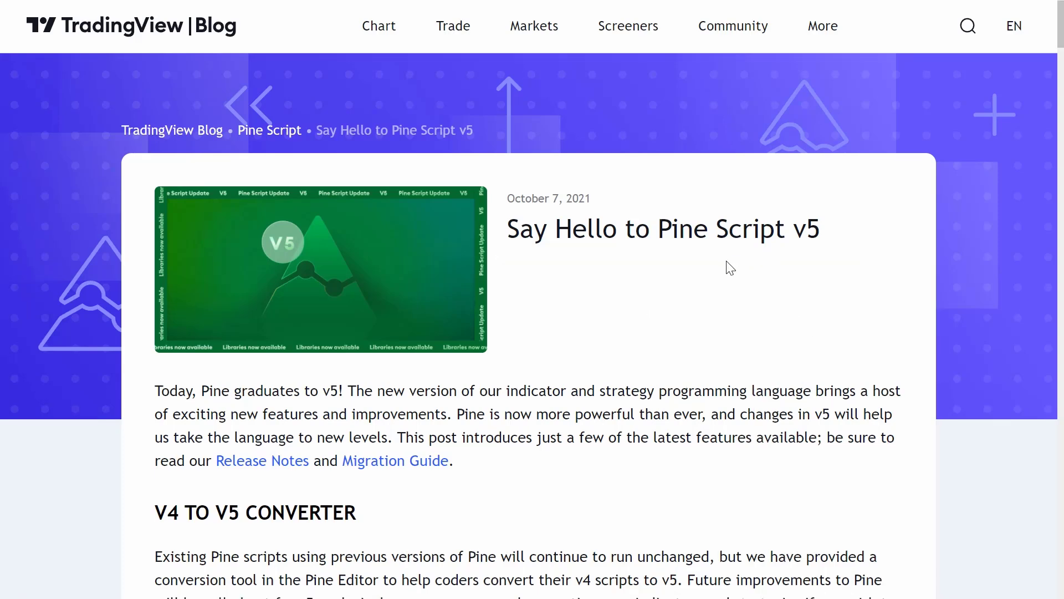
scroll(721, 261, down, 5)
drag(457, 167, 694, 174)
click(604, 176)
scroll(603, 163, down, 3)
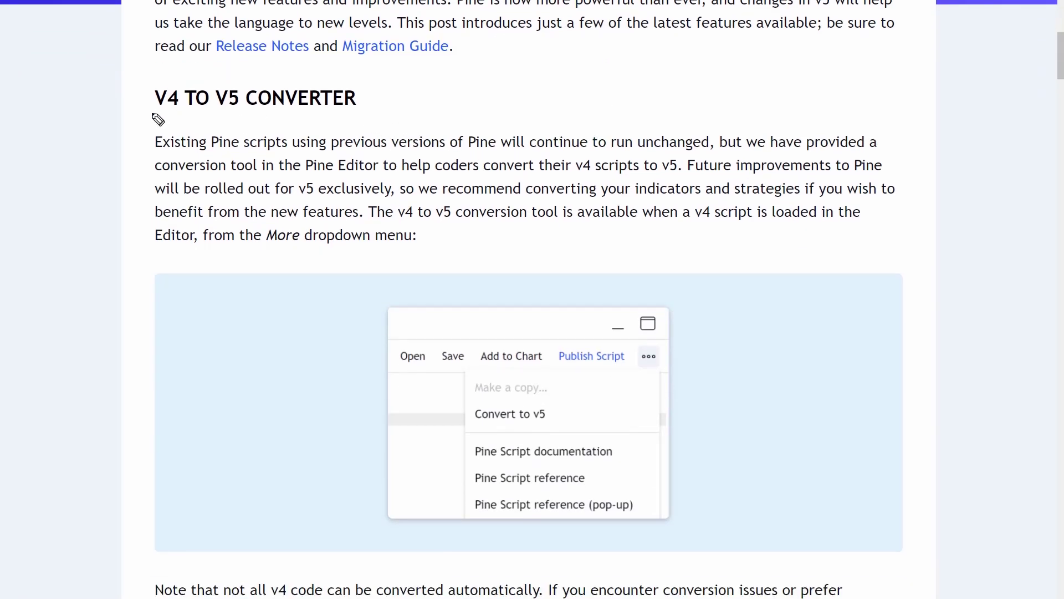
- Mark the V4 TO V5 CONVERTER heading, the ••• button and 'Convert to v5', then erase the annotations
drag(148, 114, 371, 115)
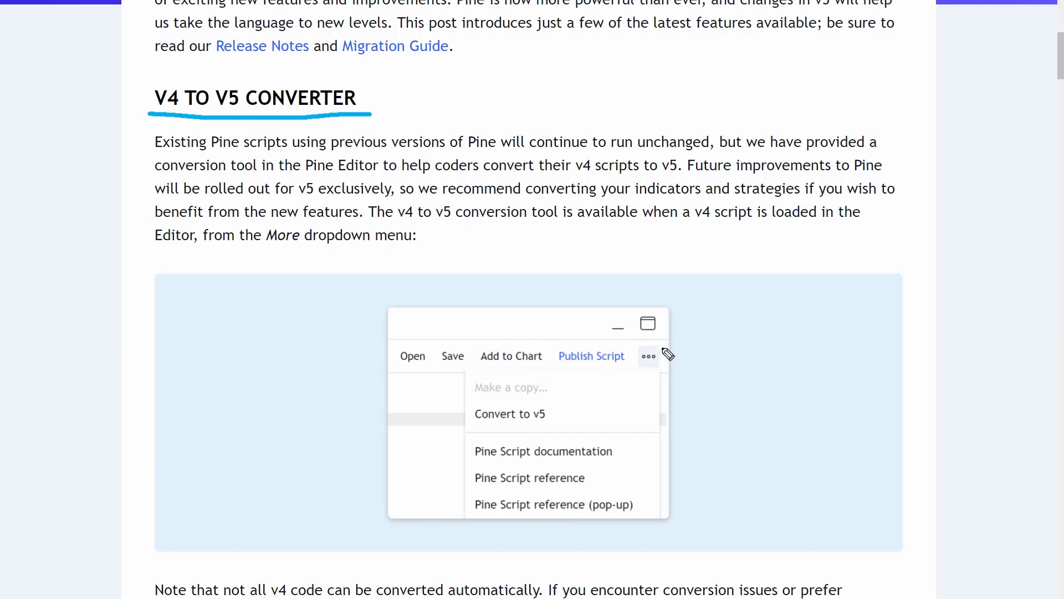
mouse_move(665, 355)
mouse_down()
mouse_move(642, 372)
mouse_move(655, 362)
mouse_up()
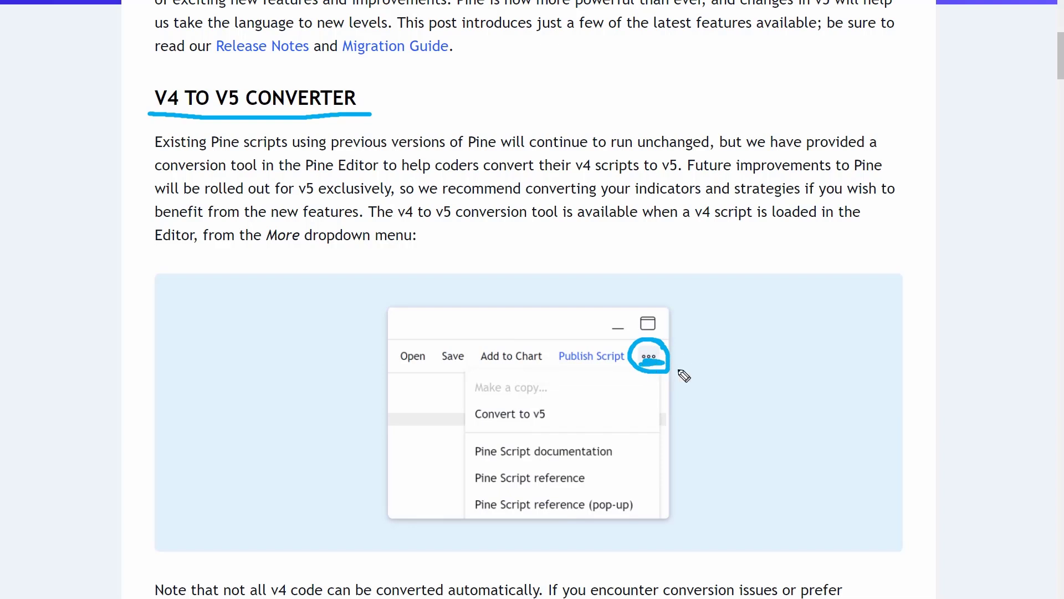
drag(469, 425, 551, 422)
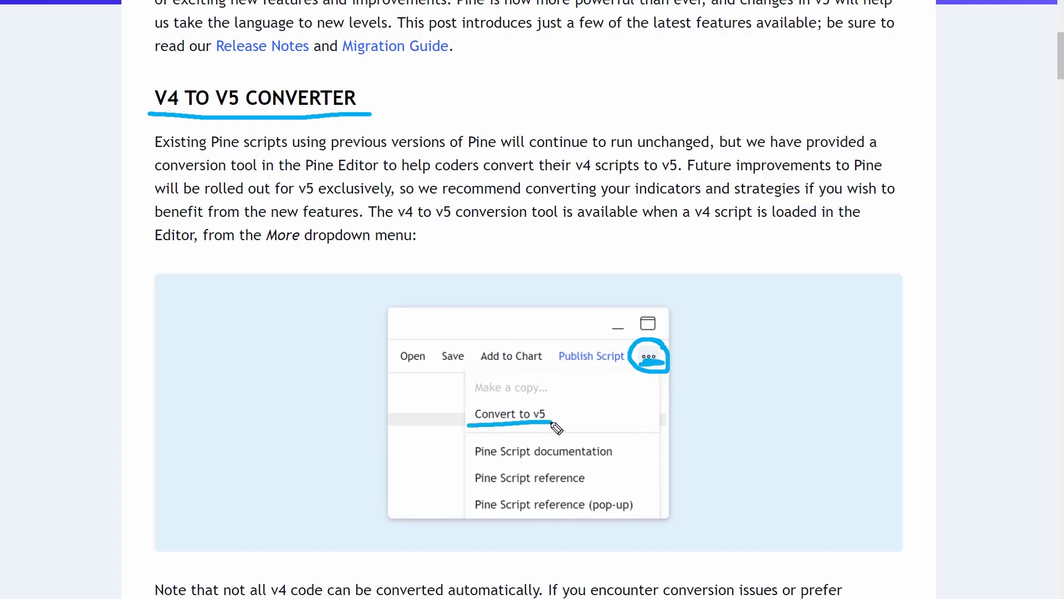
key(Escape)
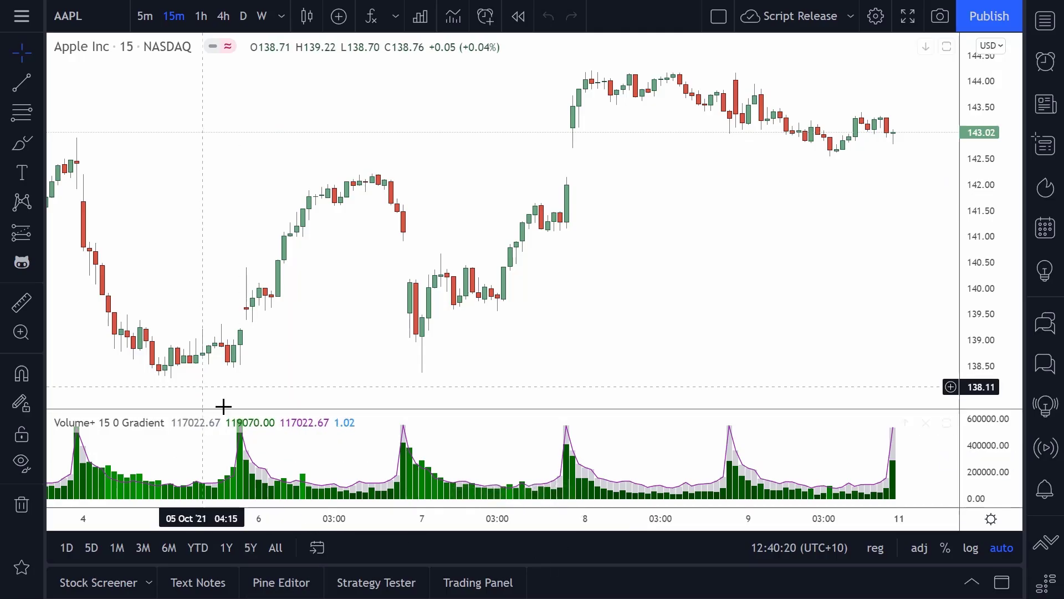
- Open the Volume+ script in the Pine Editor and convert it from Pine v4 to v5
mouse_move(150, 435)
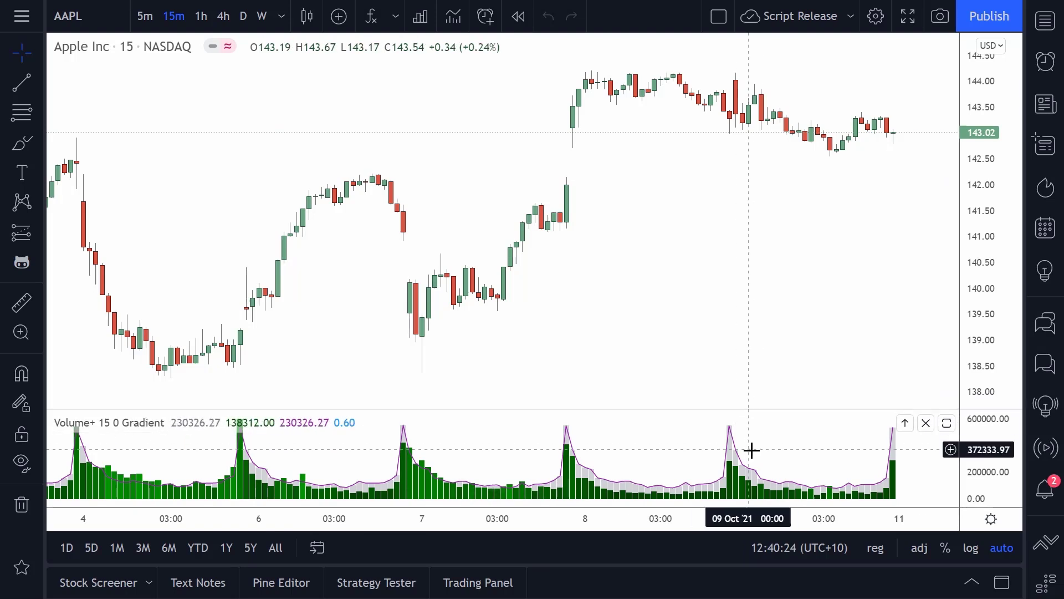
scroll(618, 348, down, 2)
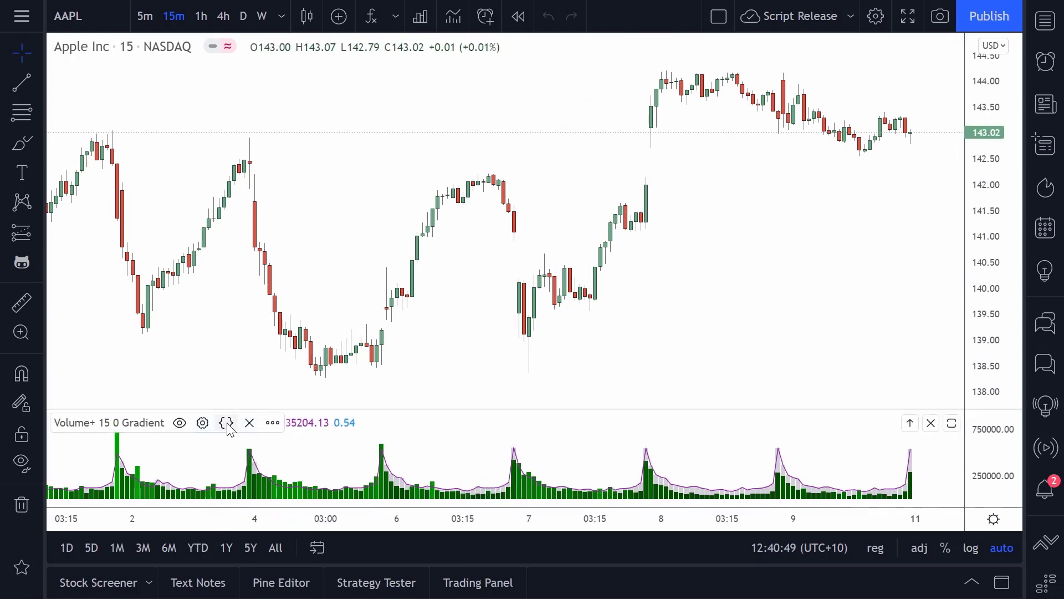
click(226, 423)
click(151, 464)
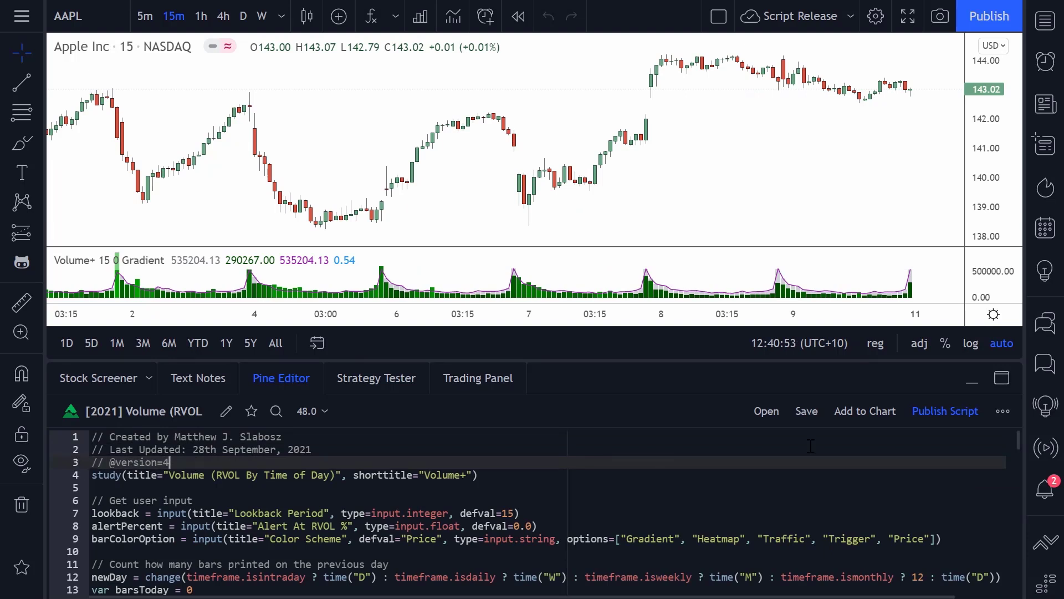
click(1000, 411)
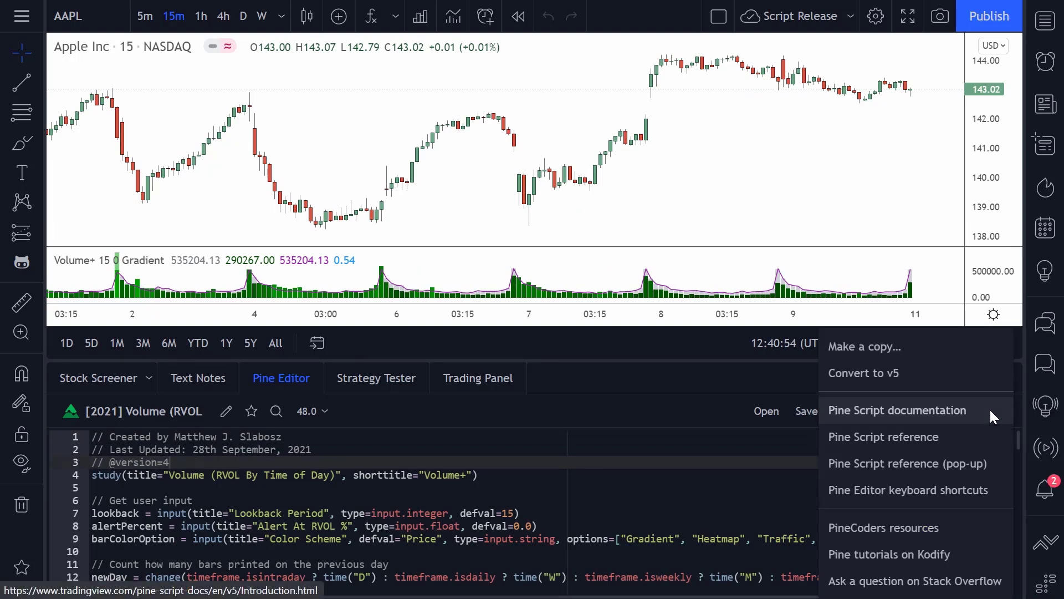
click(883, 371)
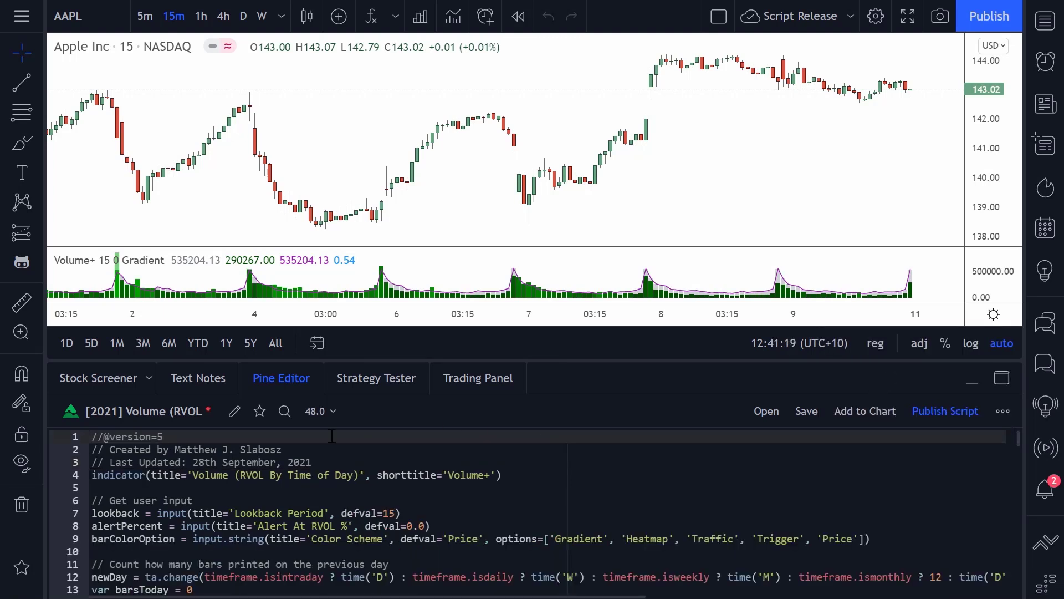
click(139, 438)
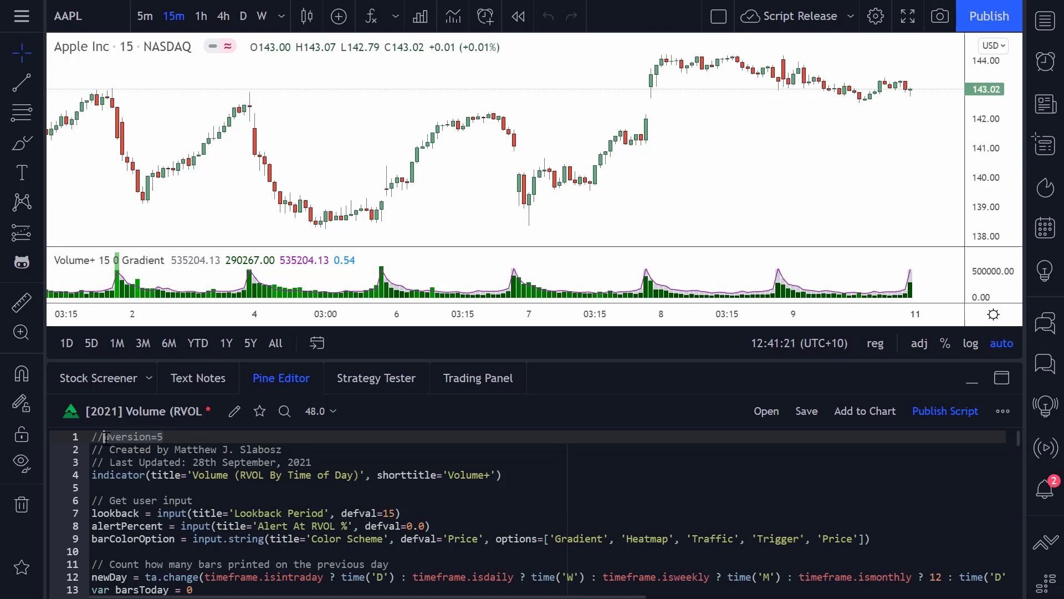
key(End)
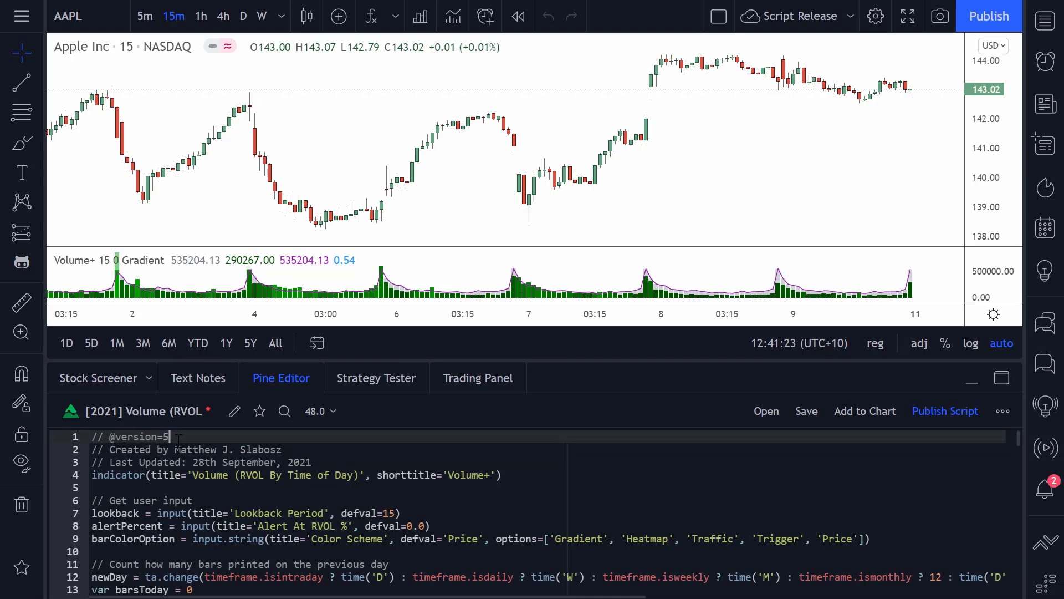
click(128, 475)
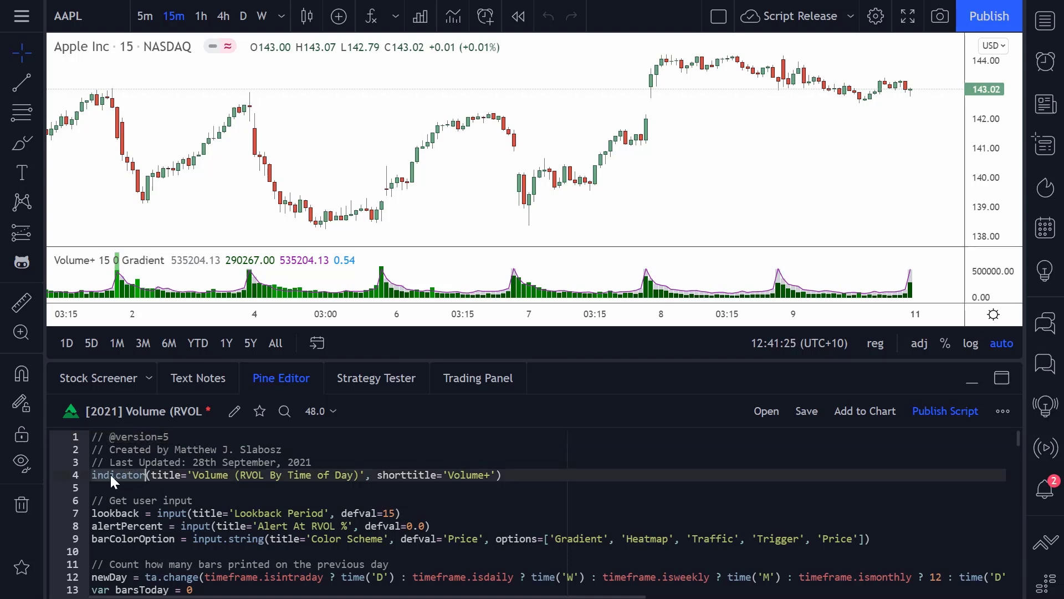
mouse_move(123, 475)
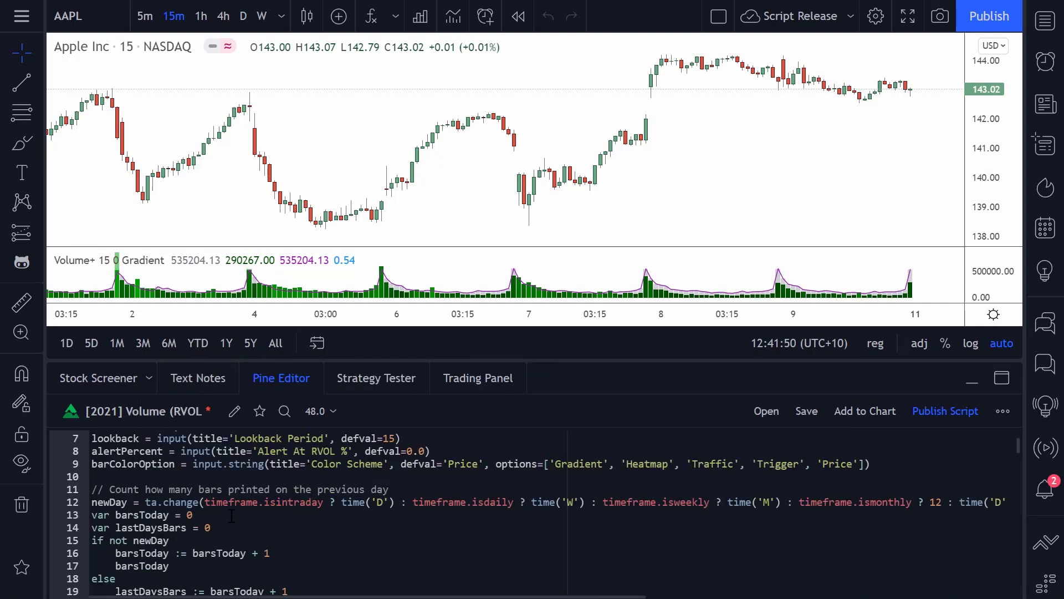
- Delete and retype the ta. prefix on line 12's change call, checking its documentation popup
mouse_move(208, 502)
mouse_down()
mouse_move(135, 504)
mouse_move(213, 508)
mouse_up()
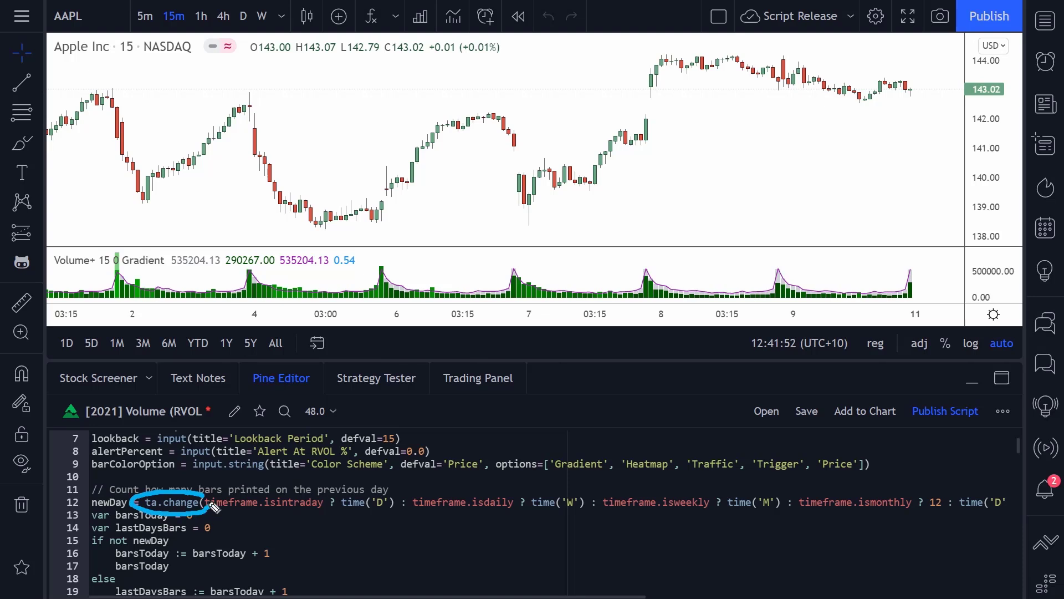
click(145, 502)
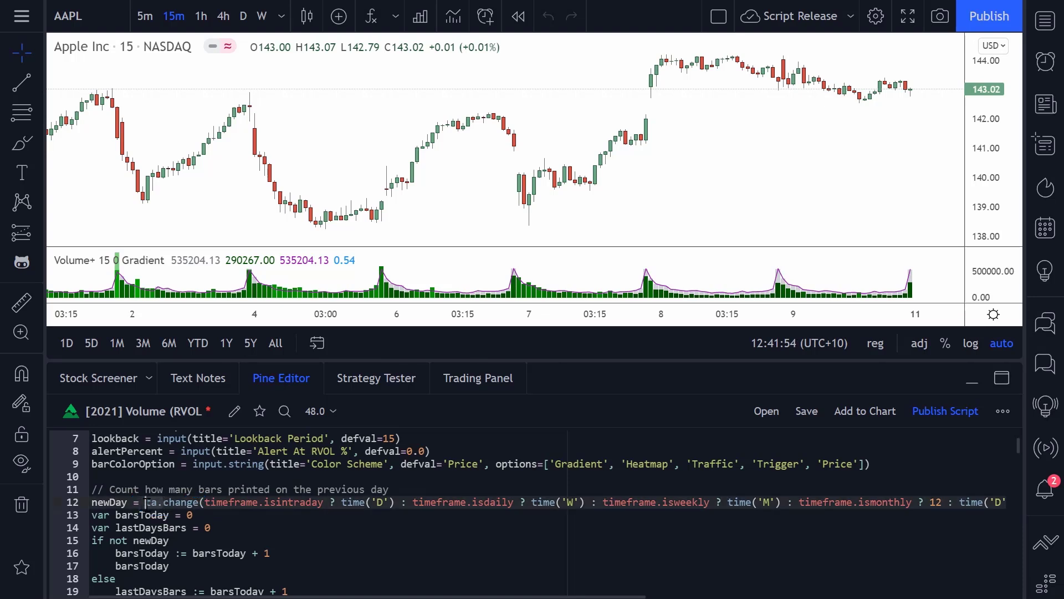
key(Delete)
key(Delete)
key(Delete)
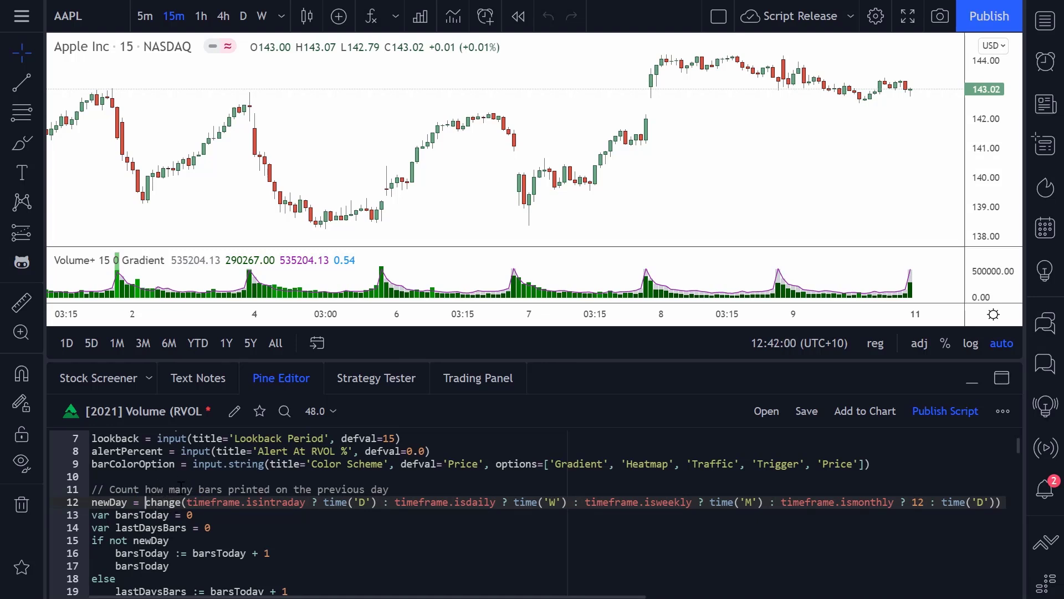
text(ta.)
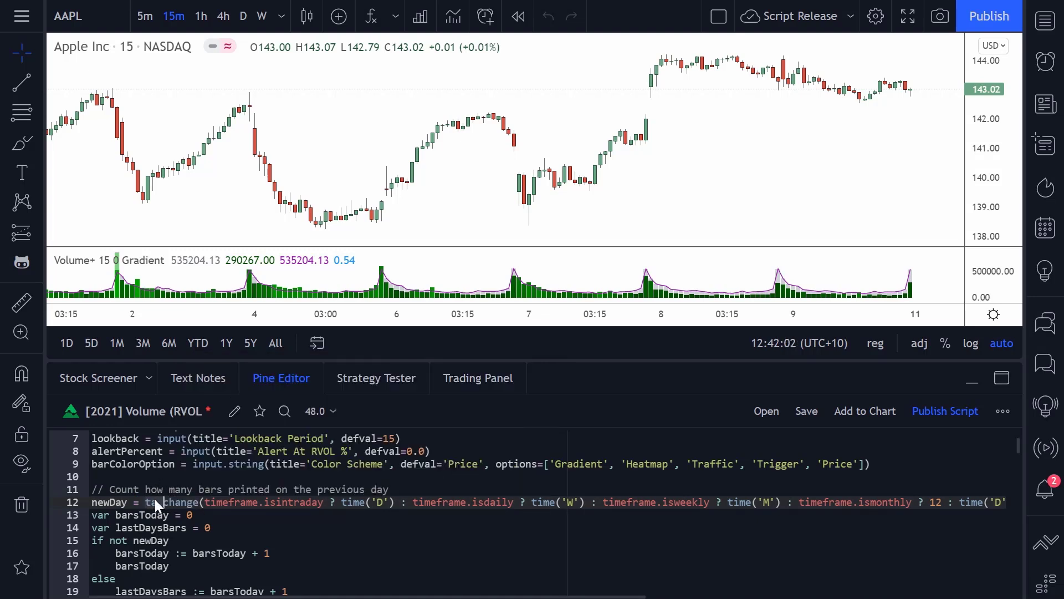
click(187, 501)
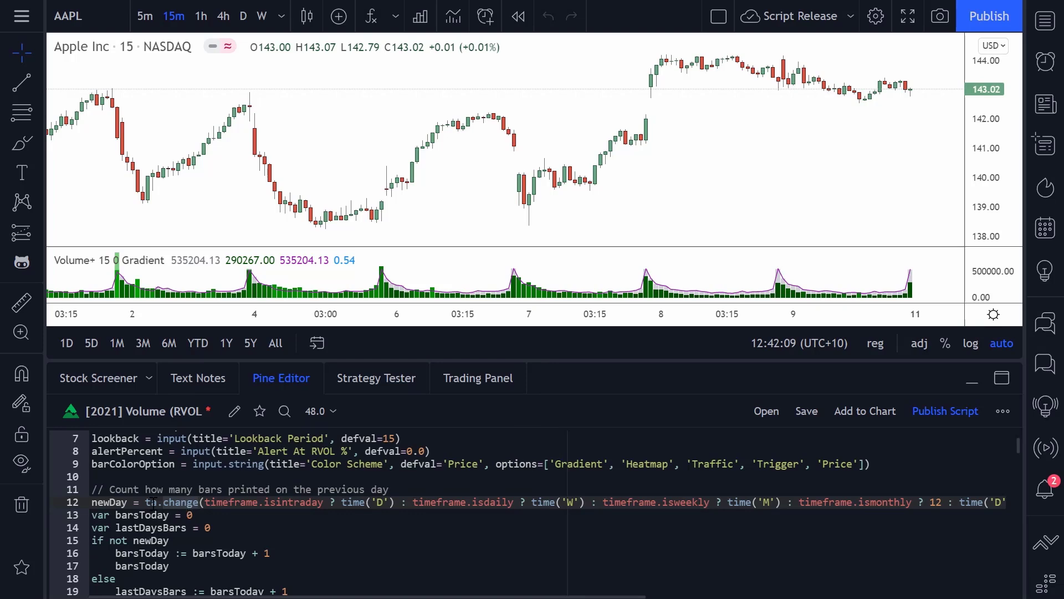
mouse_move(190, 503)
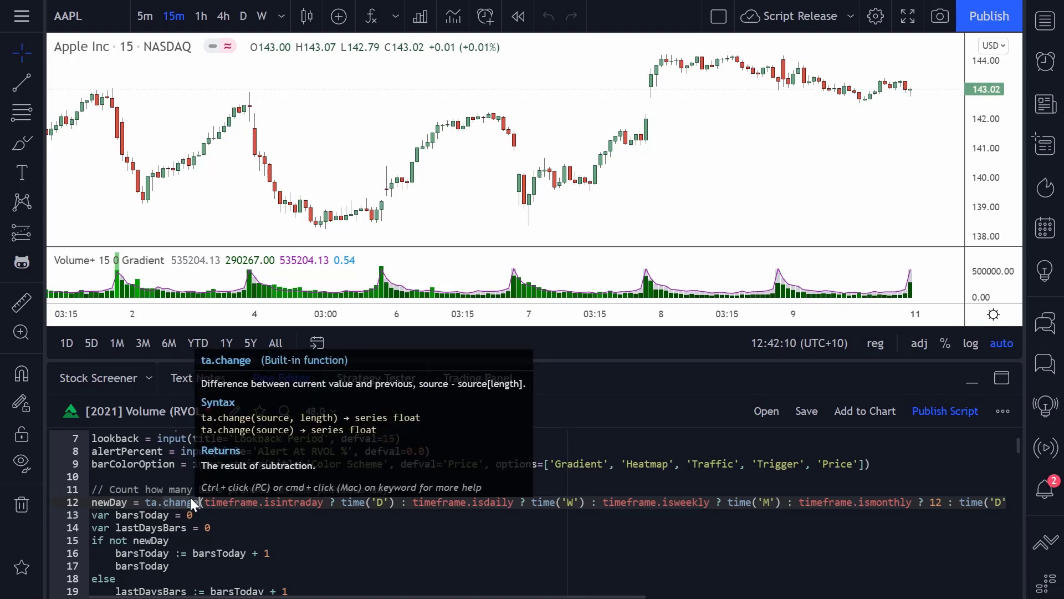
click(146, 503)
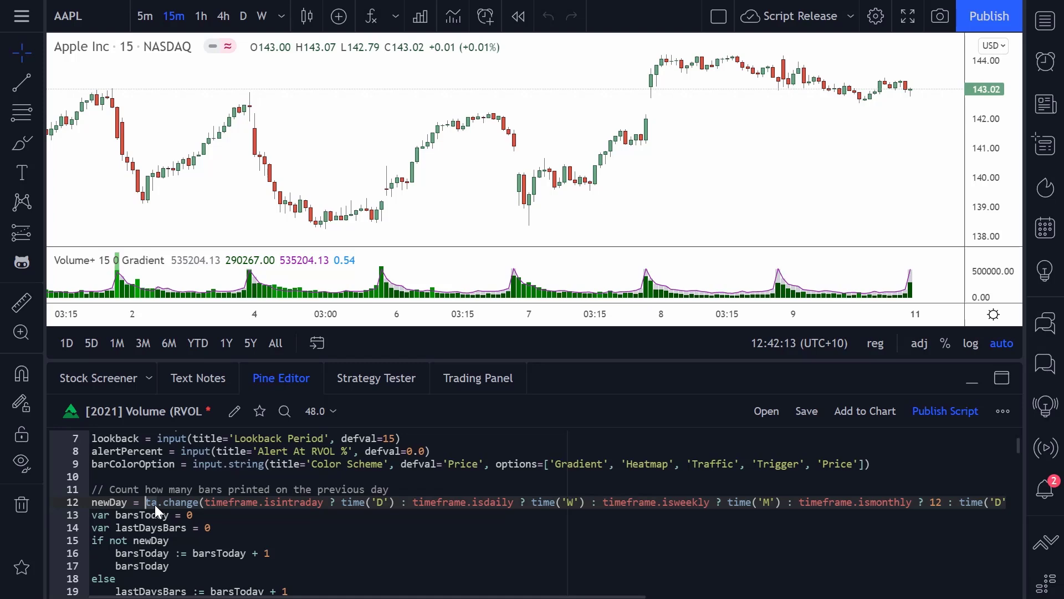
scroll(499, 482, up, 2)
- Add a line below the indicator declaration and type ta. to browse the function suggestions
click(519, 474)
key(Return)
key(Return)
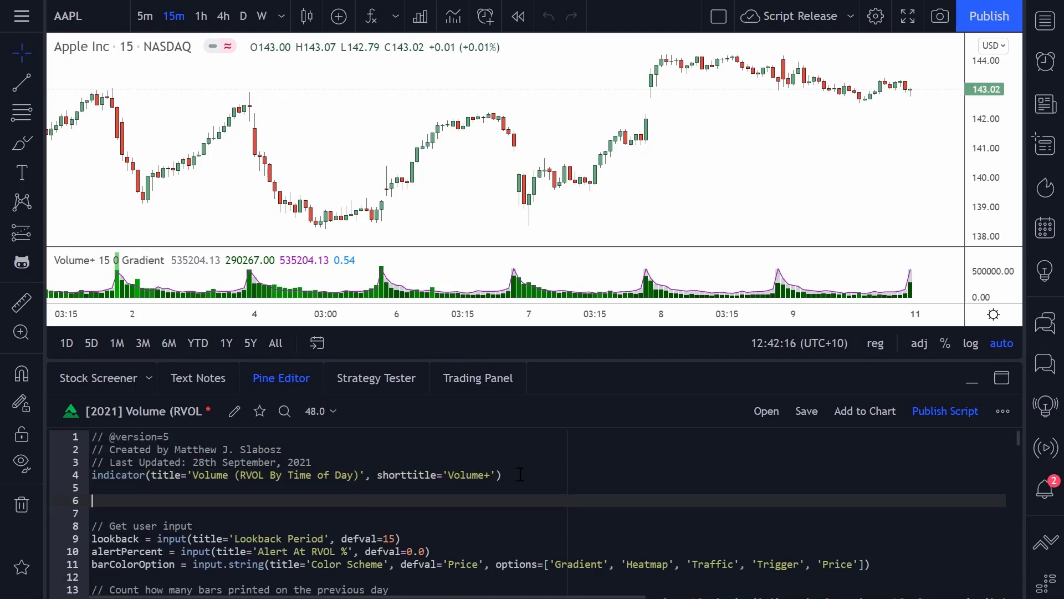
text(ta.)
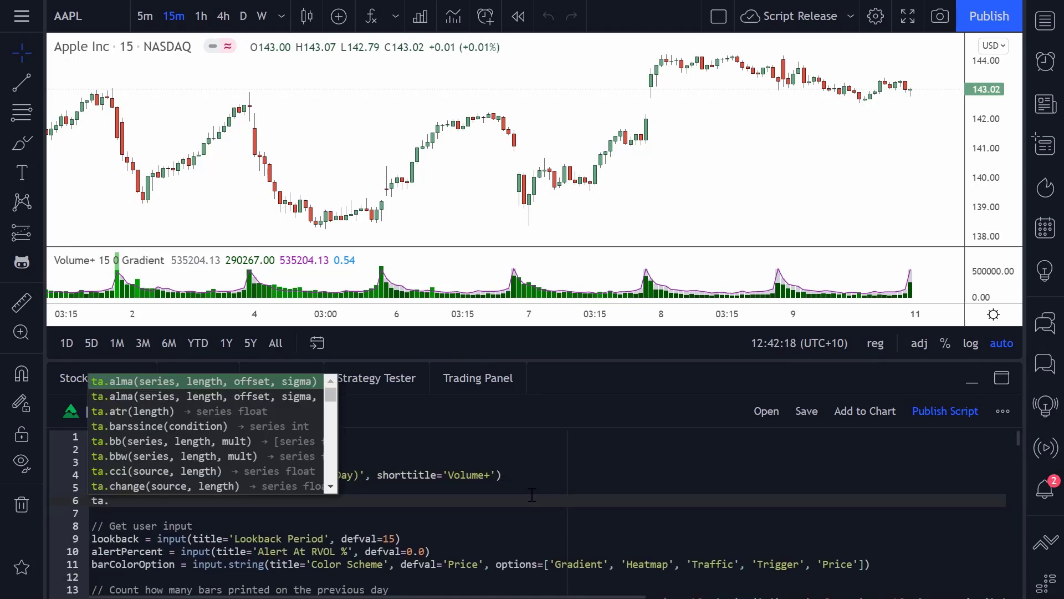
mouse_move(330, 394)
mouse_down()
mouse_move(329, 428)
mouse_move(326, 391)
mouse_up()
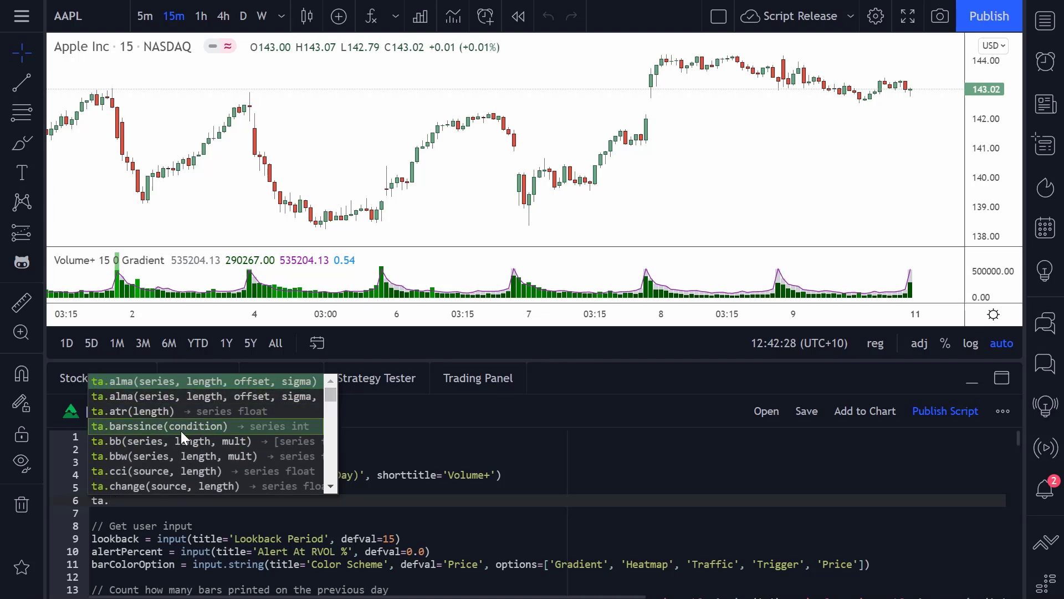
drag(334, 393, 330, 401)
drag(331, 401, 330, 405)
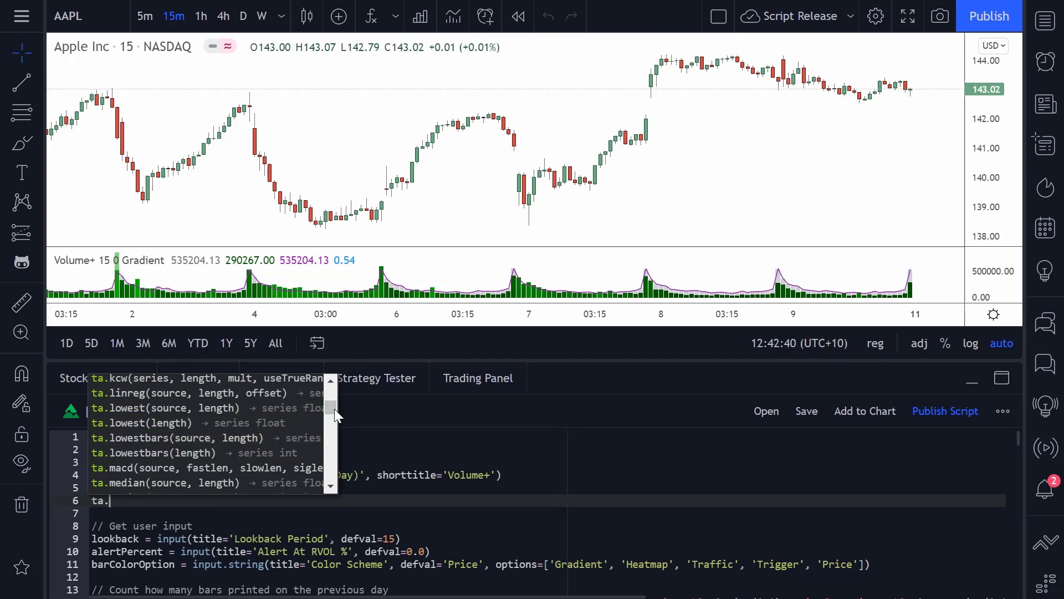
- Bring the ta. suggestions back with Ctrl+Space, then undo to remove the test line
click(335, 407)
click(173, 493)
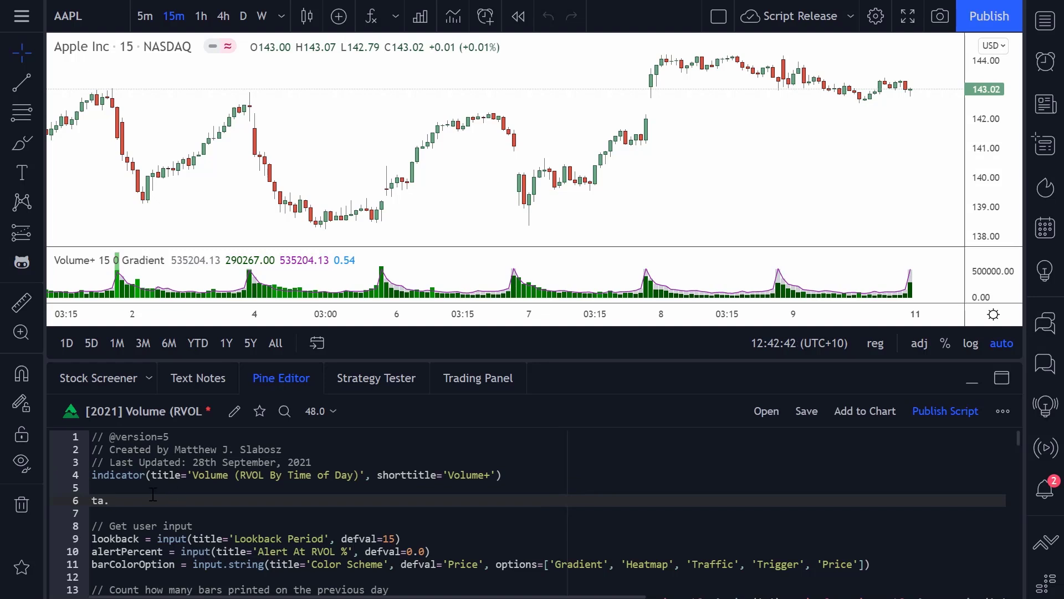
click(87, 502)
key(ctrl+space)
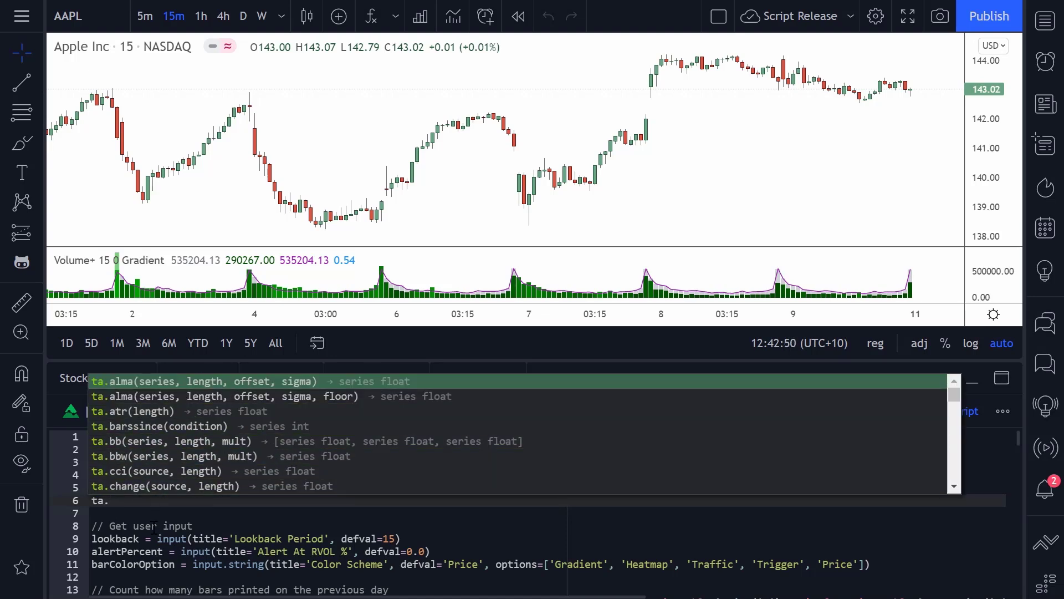
key(Escape)
click(166, 488)
key(ctrl+z)
key(ctrl+z)
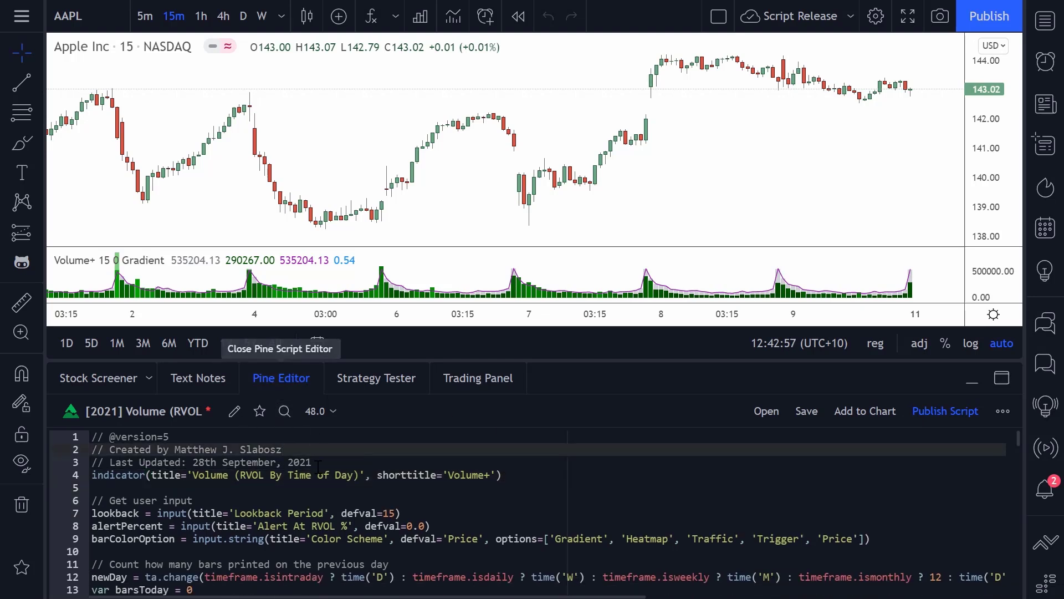
- Return to the Pine Script v5 blog post and underline the LIBRARIES heading
click(300, 388)
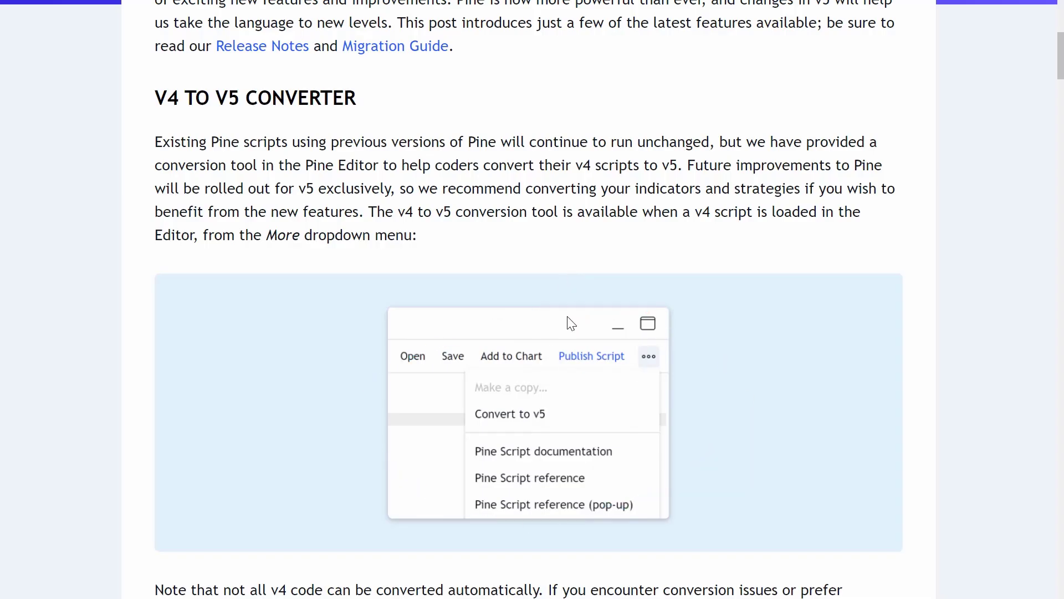
scroll(570, 320, down, 1)
scroll(580, 319, down, 1)
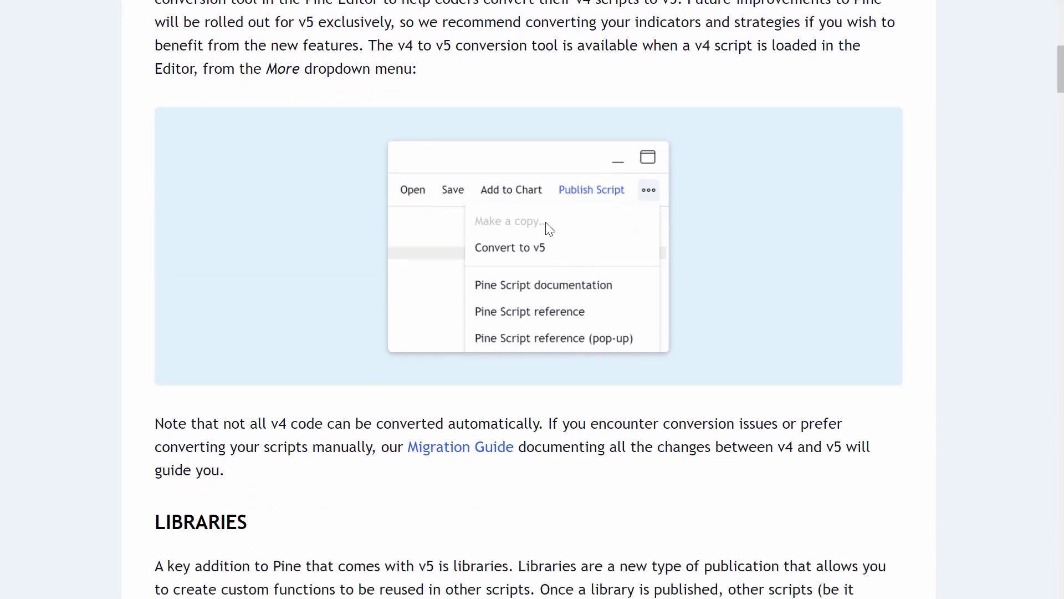
scroll(551, 228, down, 2)
scroll(511, 173, down, 1)
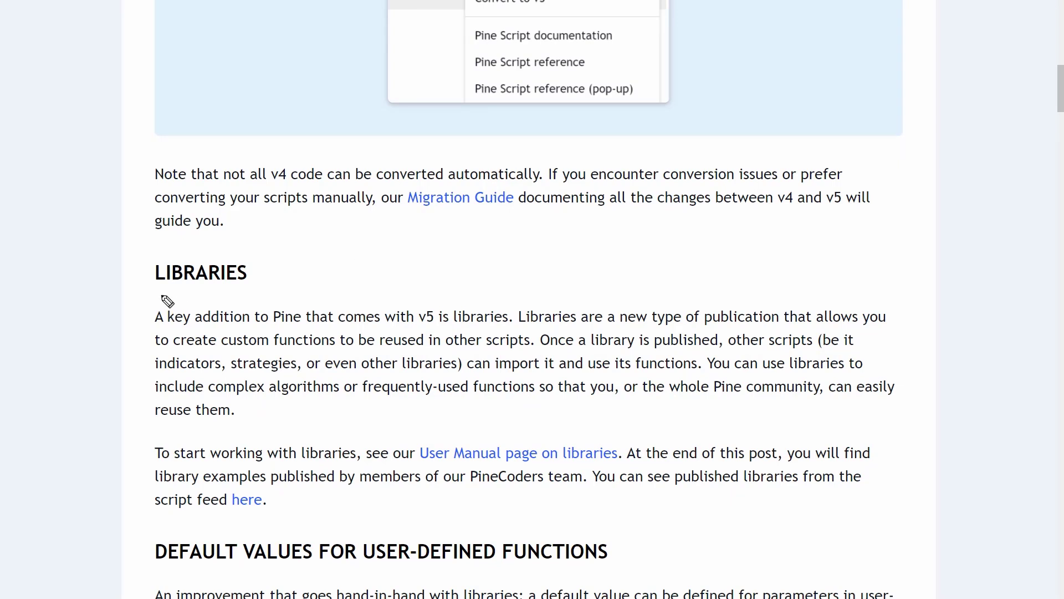
drag(156, 295, 288, 301)
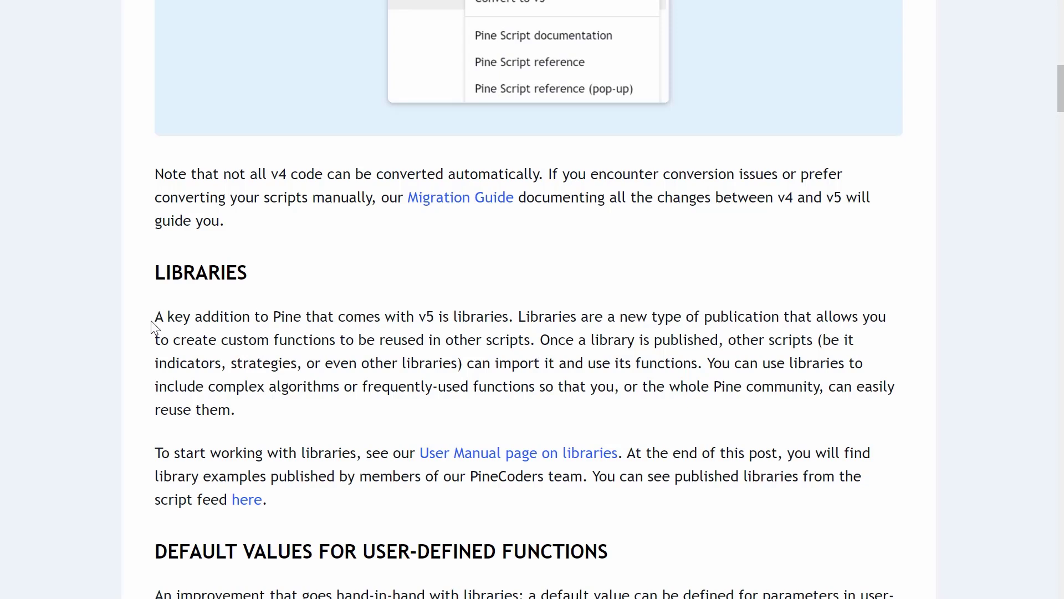